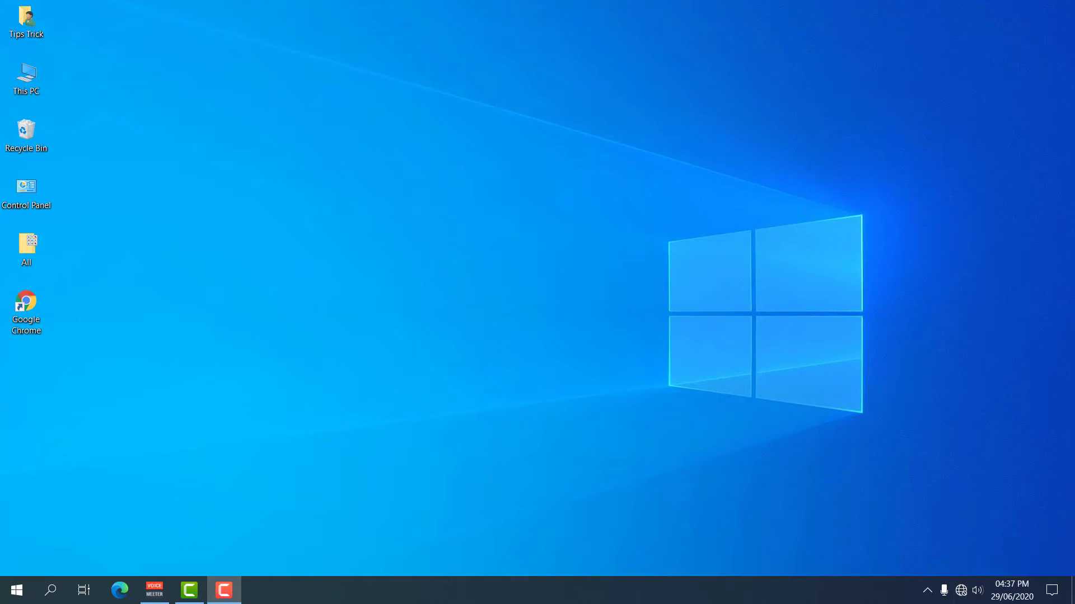
- From the tray network icon, reach Ethernet settings and show the Network Connections adapter list
right_click(962, 595)
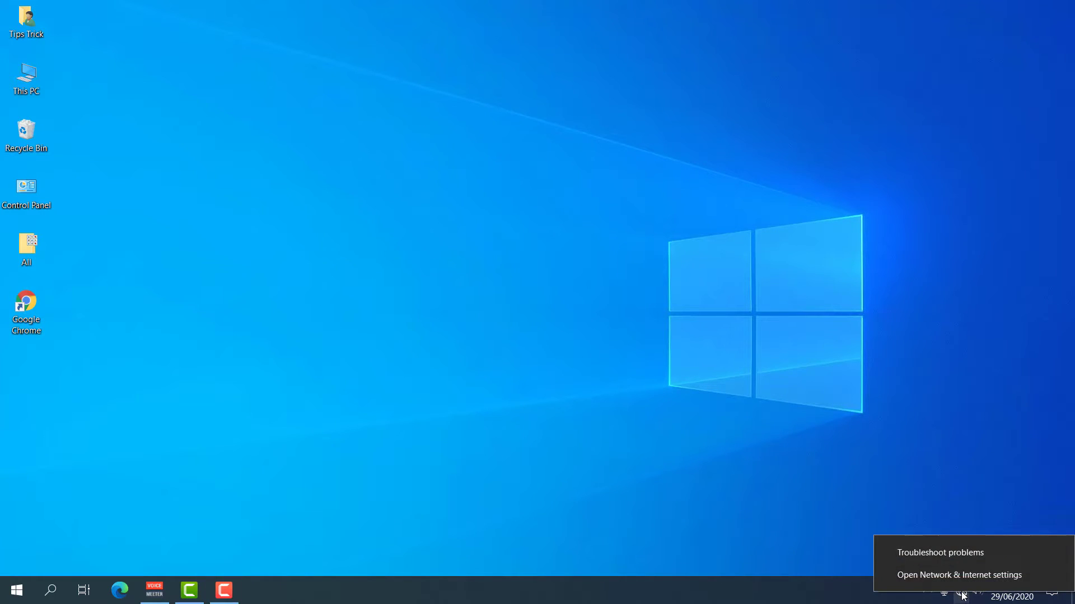
left_click(936, 576)
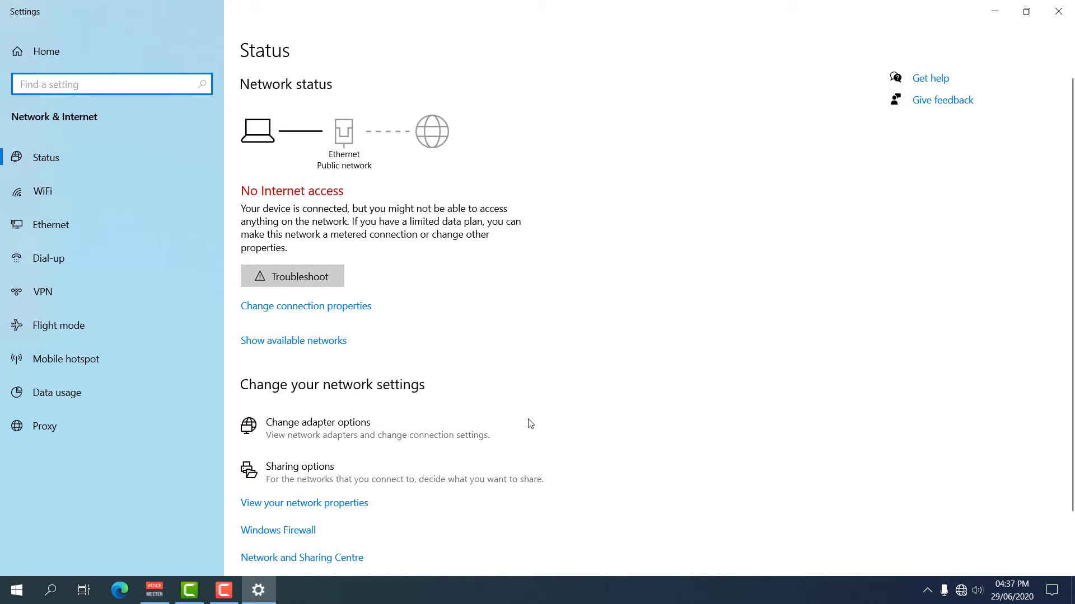
left_click(87, 231)
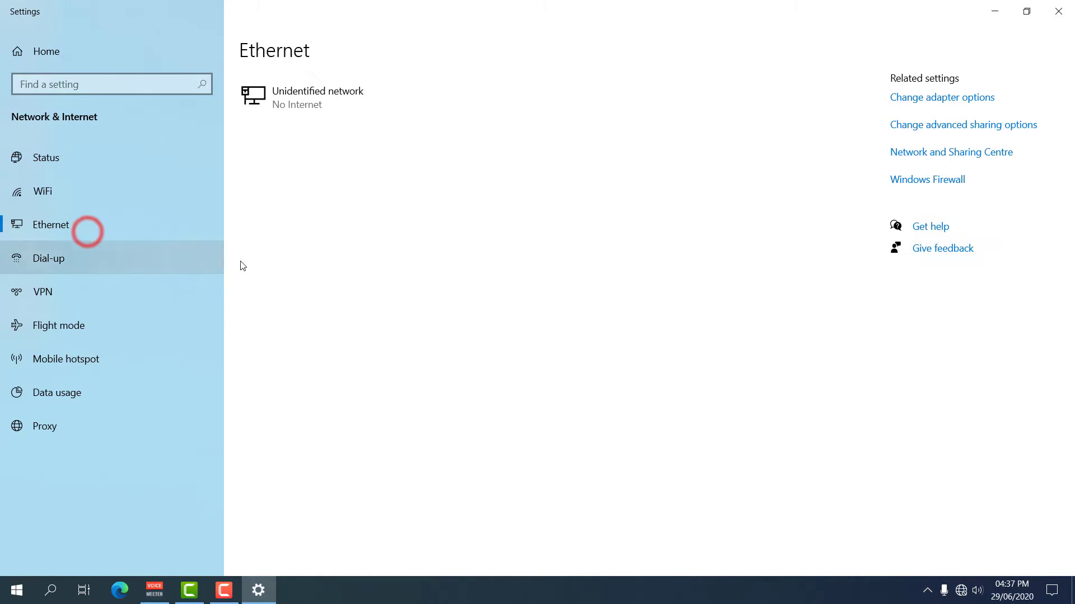
left_click(949, 104)
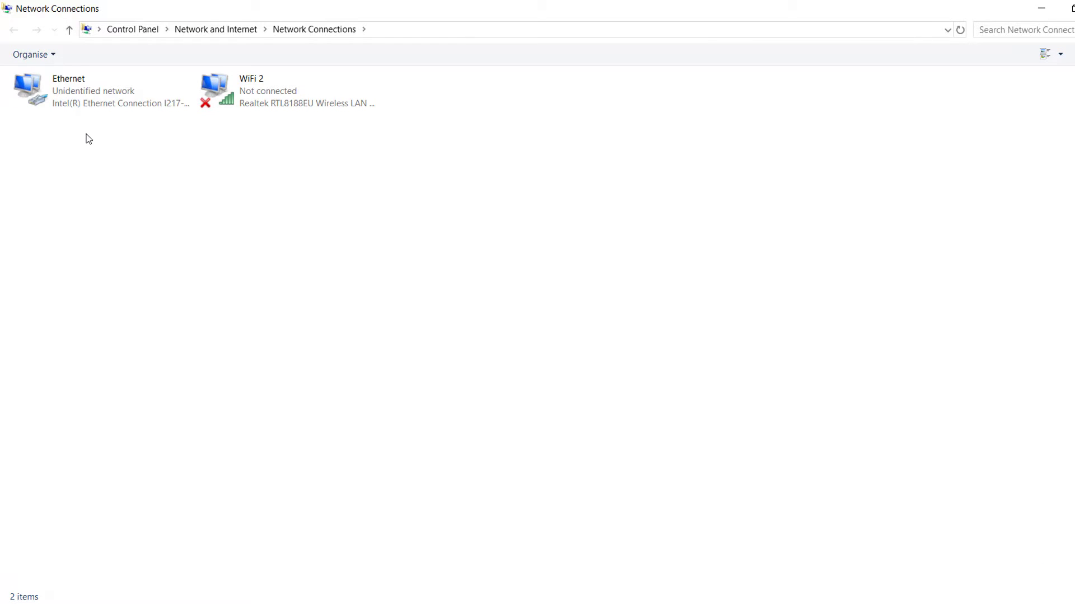
- Open the Ethernet adapter's Properties and its Internet Protocol Version 4 (TCP/IPv4) settings
right_click(88, 101)
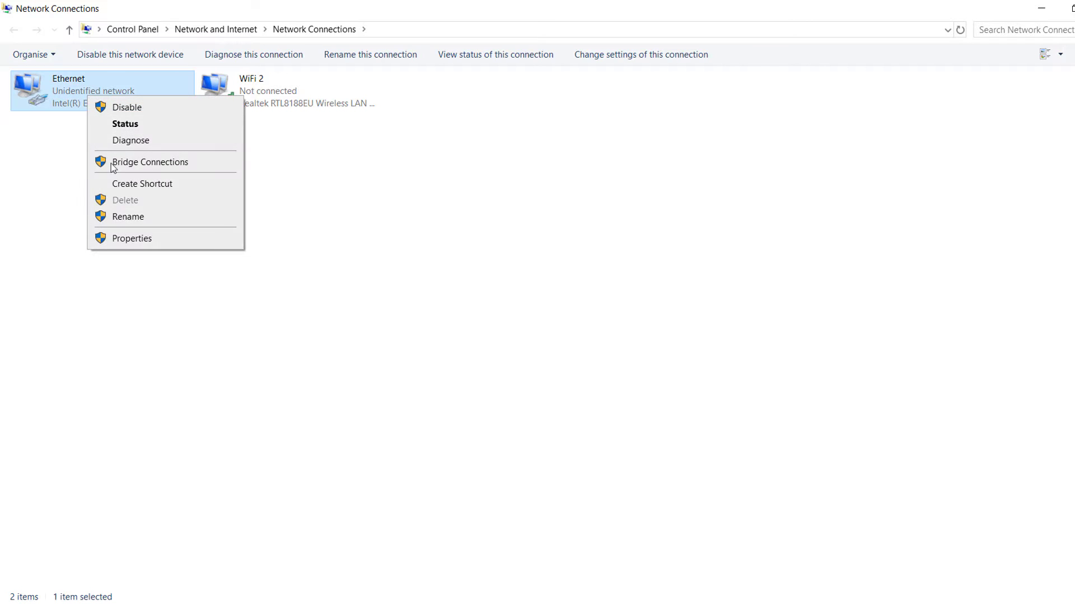
left_click(125, 241)
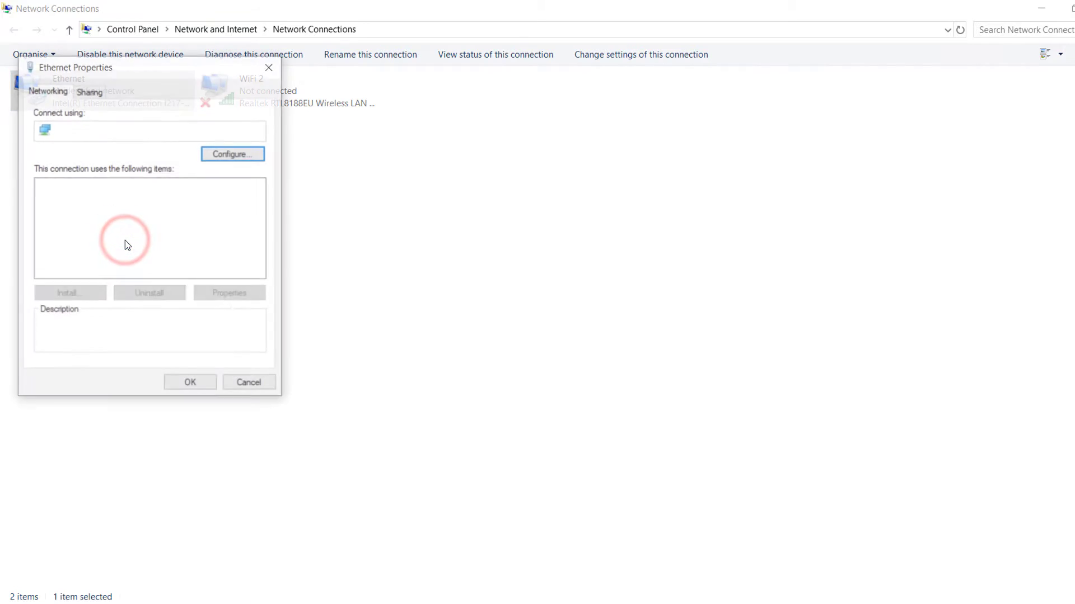
left_click_drag(135, 66, 362, 132)
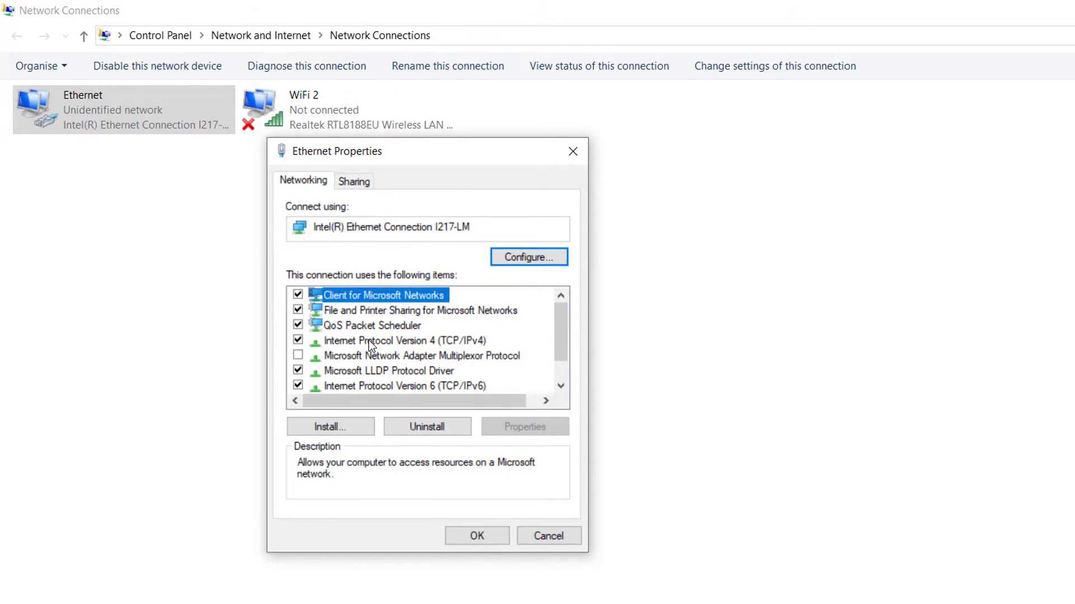
double_click(368, 340)
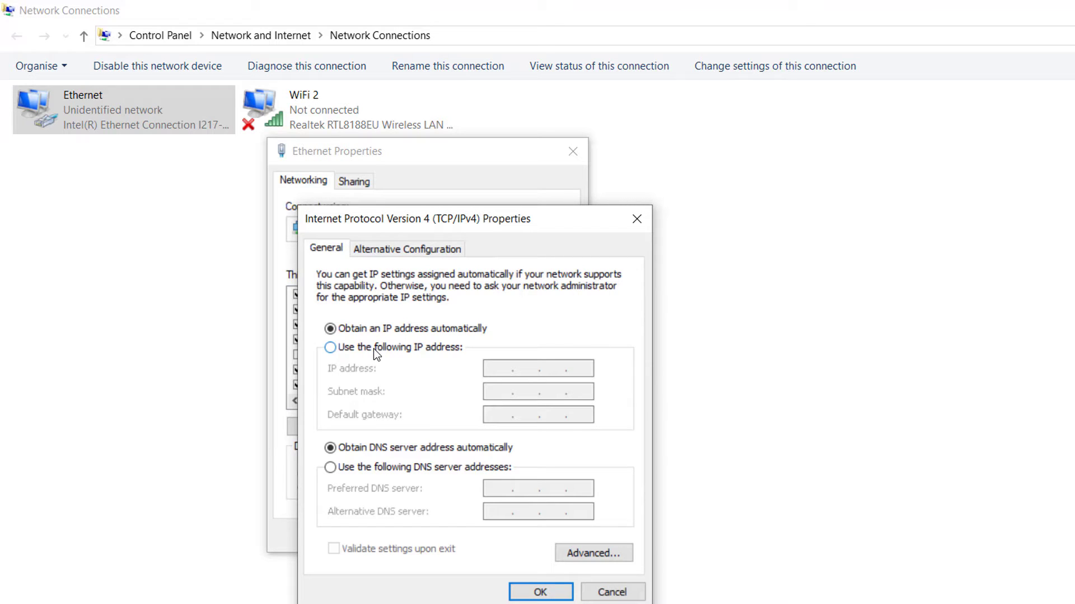
- Give the Ethernet adapter static IP 192.168.1.10 with subnet mask 255.255.255.0 and apply it
left_click(374, 349)
left_click(490, 371)
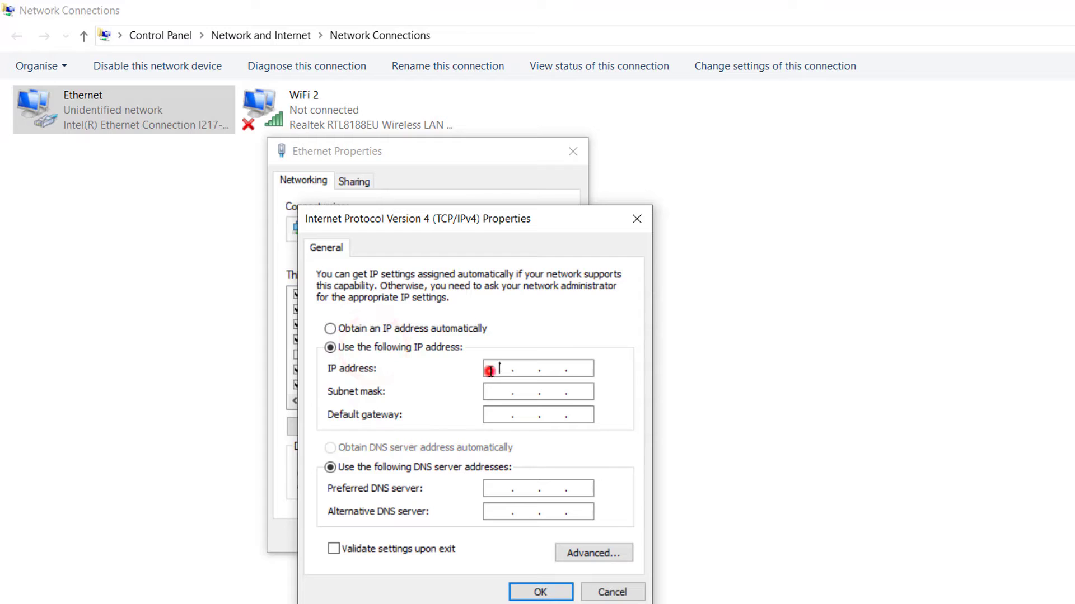
type("192 . 168 . 1 .")
left_click(583, 367)
type("10")
left_click(523, 394)
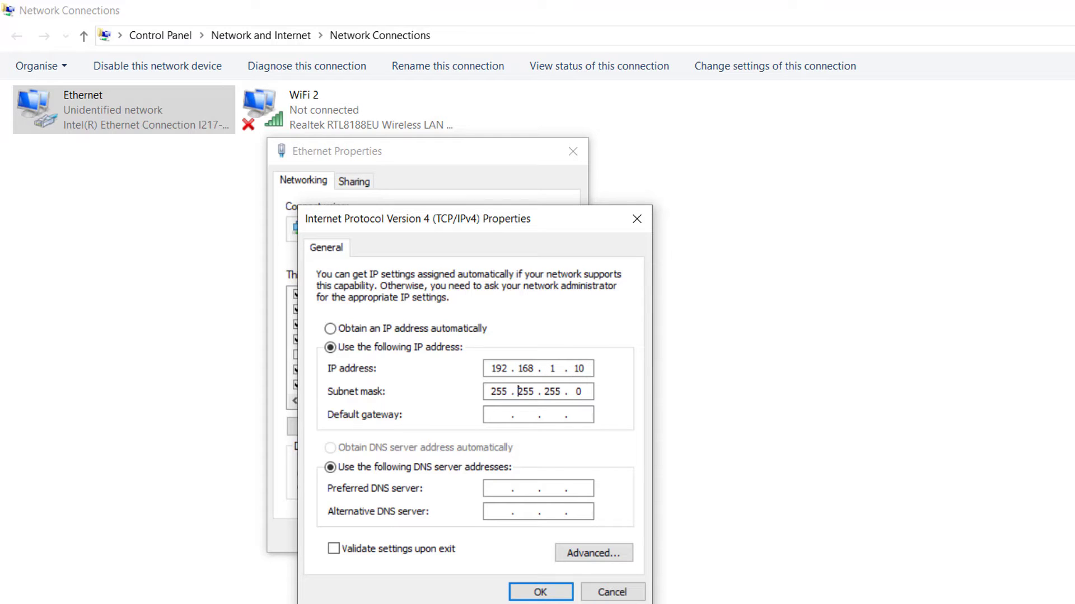
left_click(543, 592)
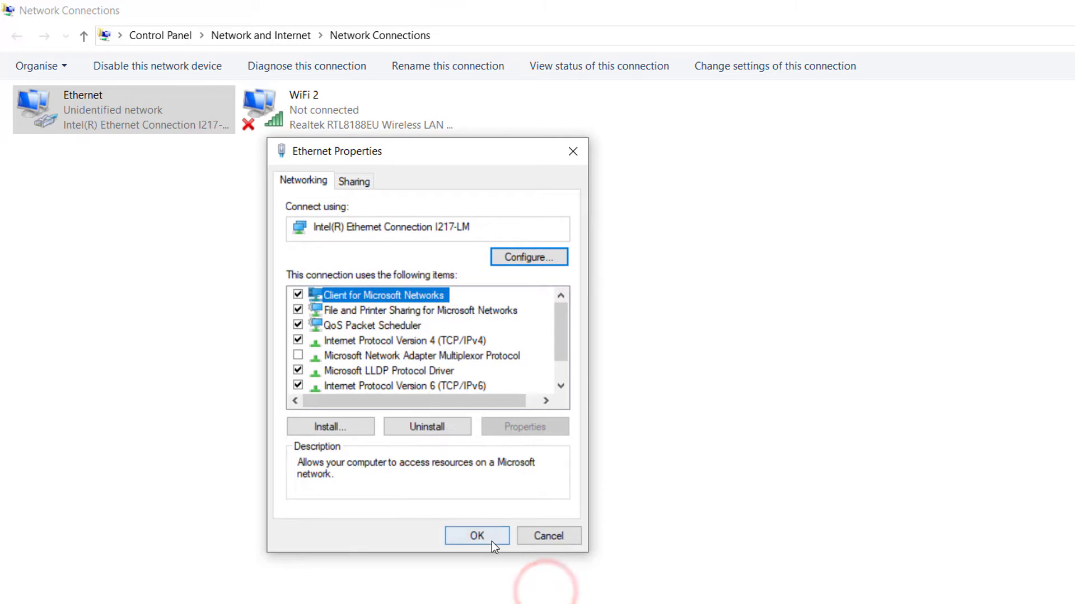
left_click(484, 536)
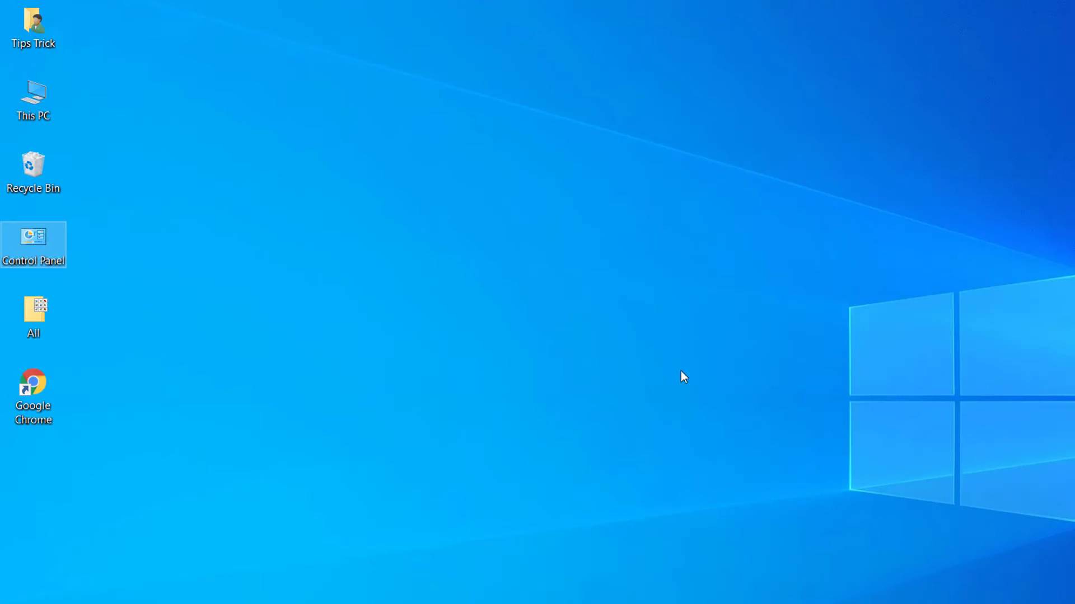
- Launch Google Chrome and browse to the access point at 192.168.1.245
left_click(408, 492)
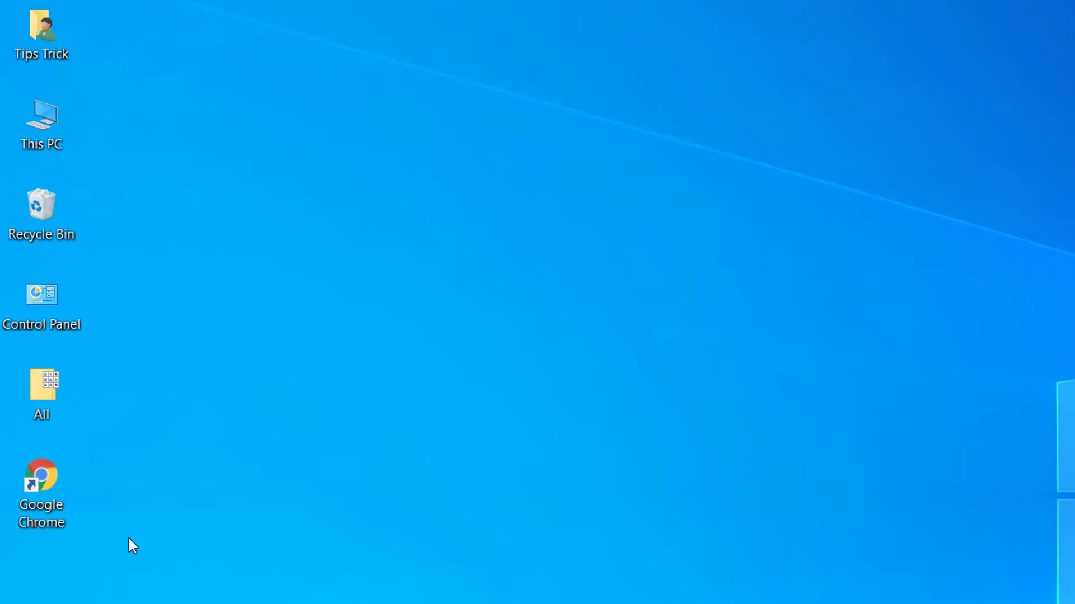
double_click(57, 500)
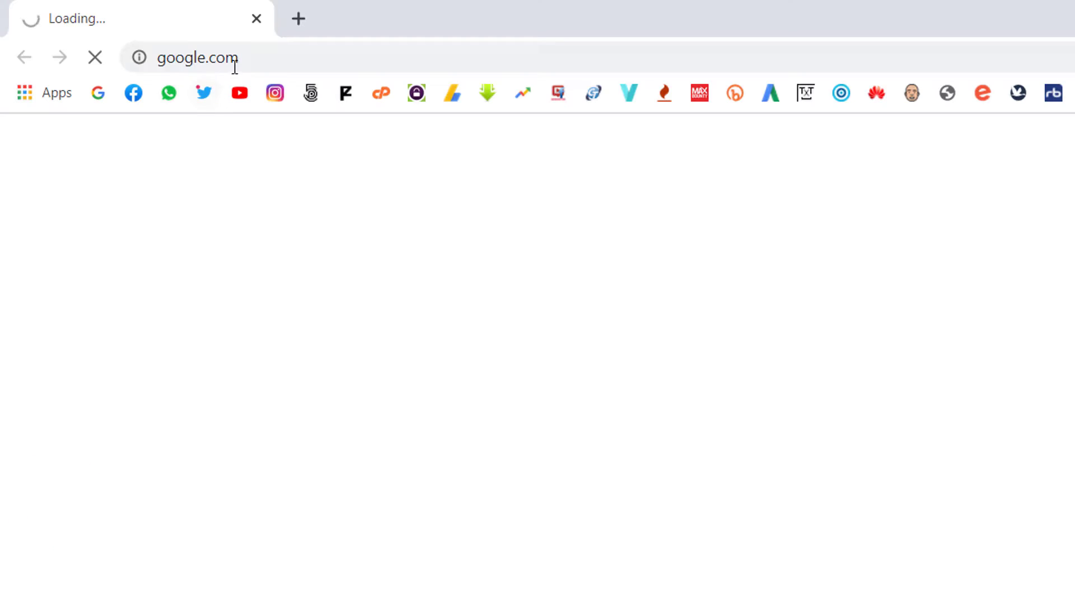
left_click(253, 56)
type("192.16")
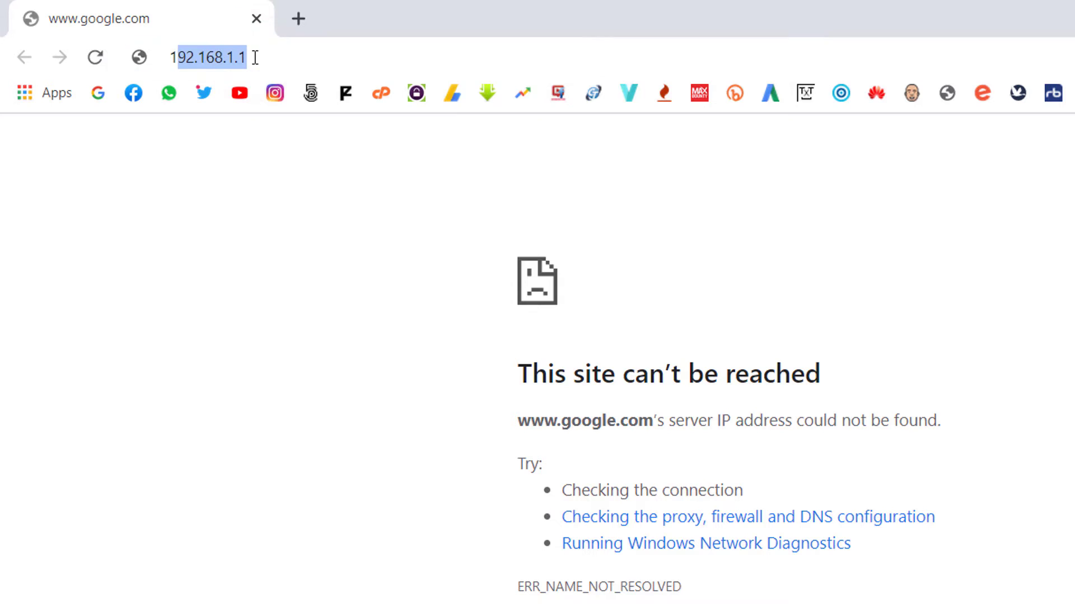
type("8.1.245")
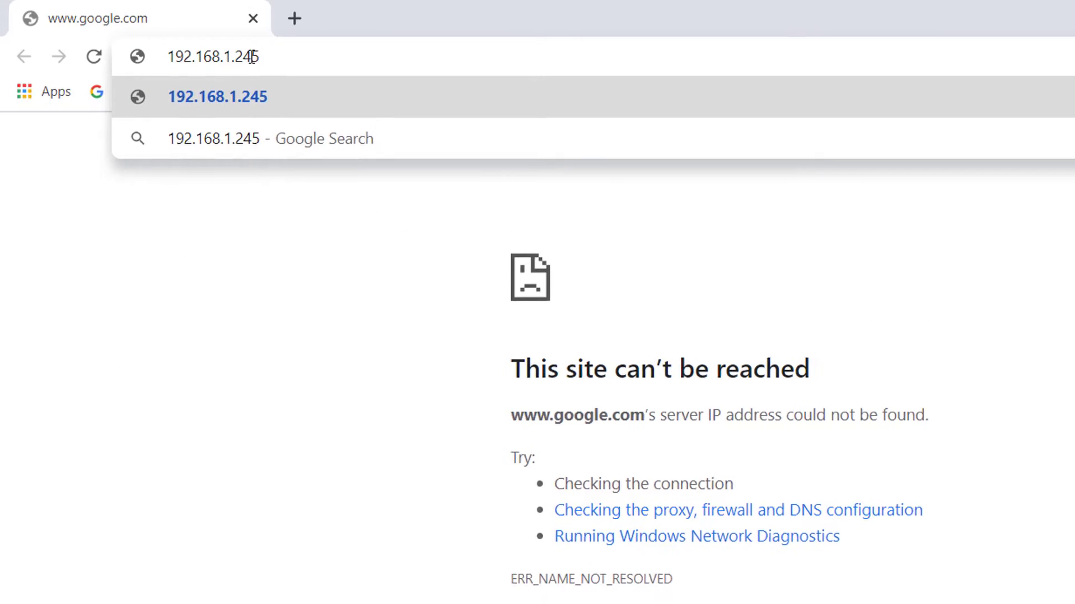
key("Return")
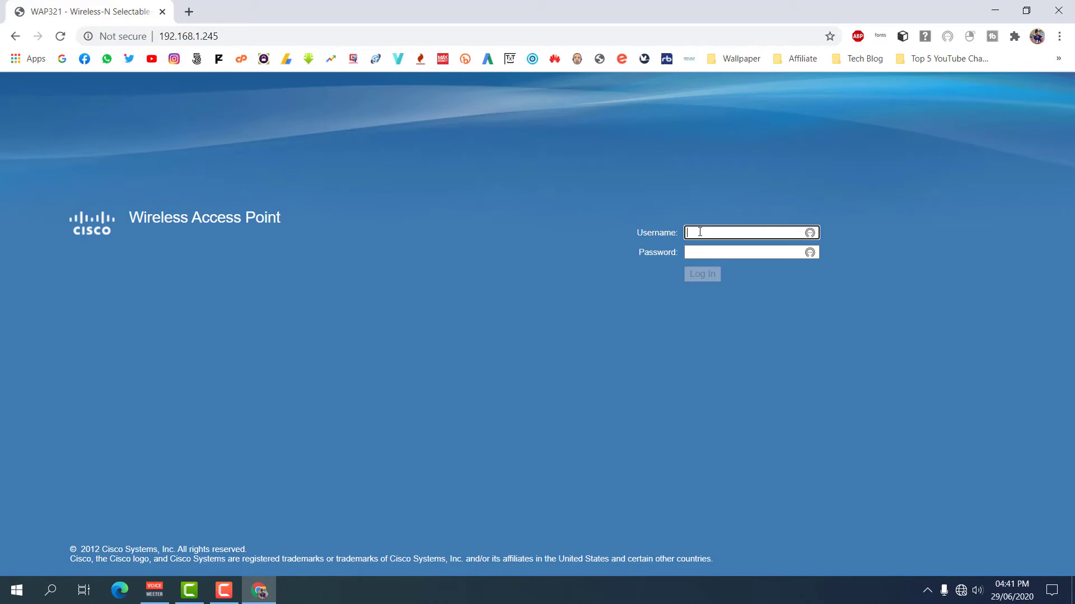
- Log in to the access point with the default admin username and password
left_click(700, 231)
type("cisco")
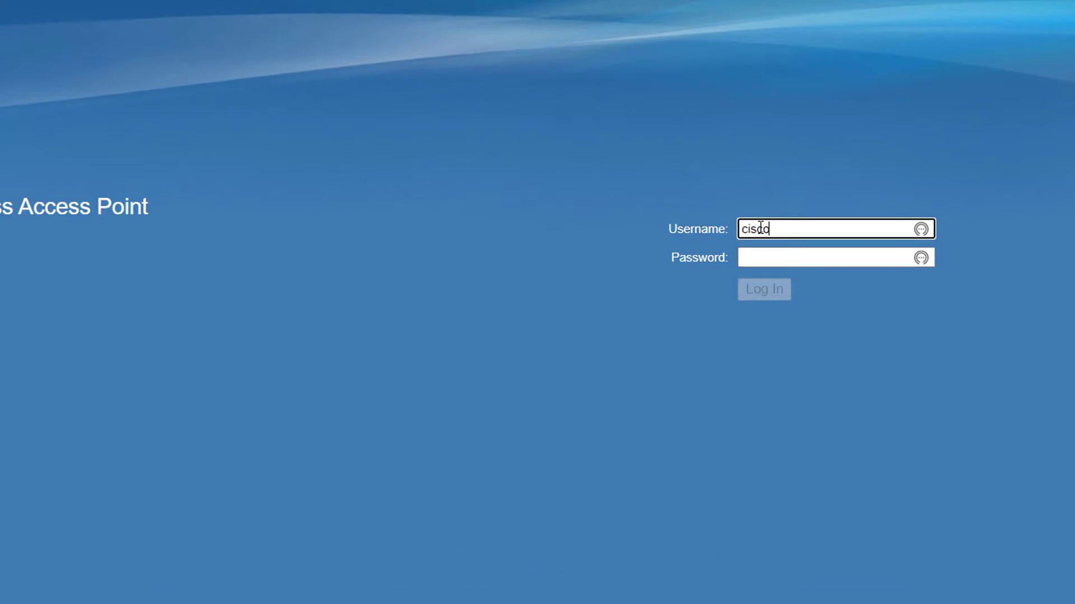
left_click(760, 250)
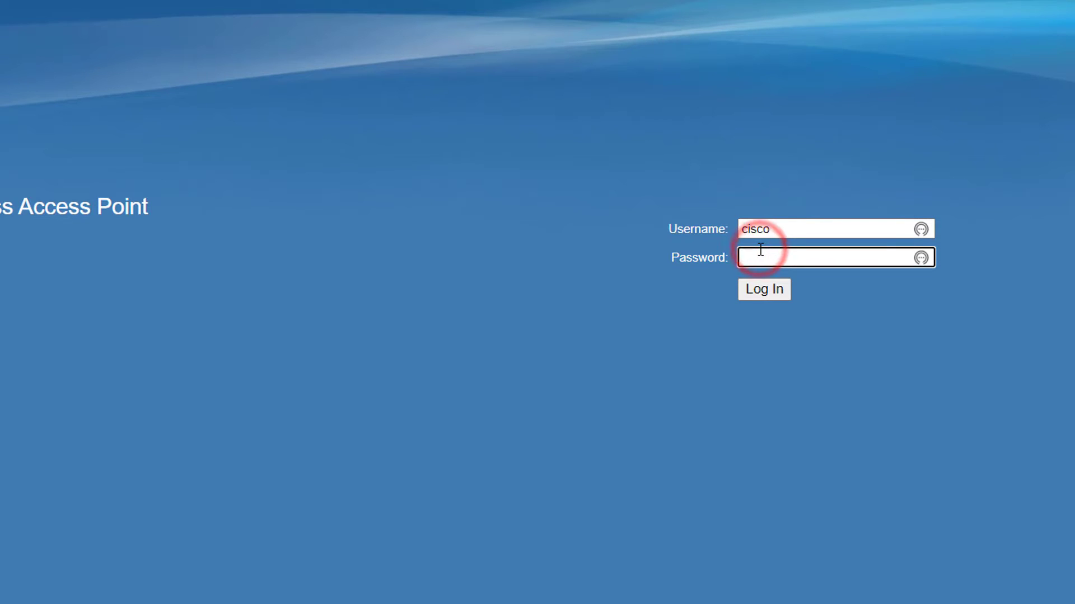
type("cisco")
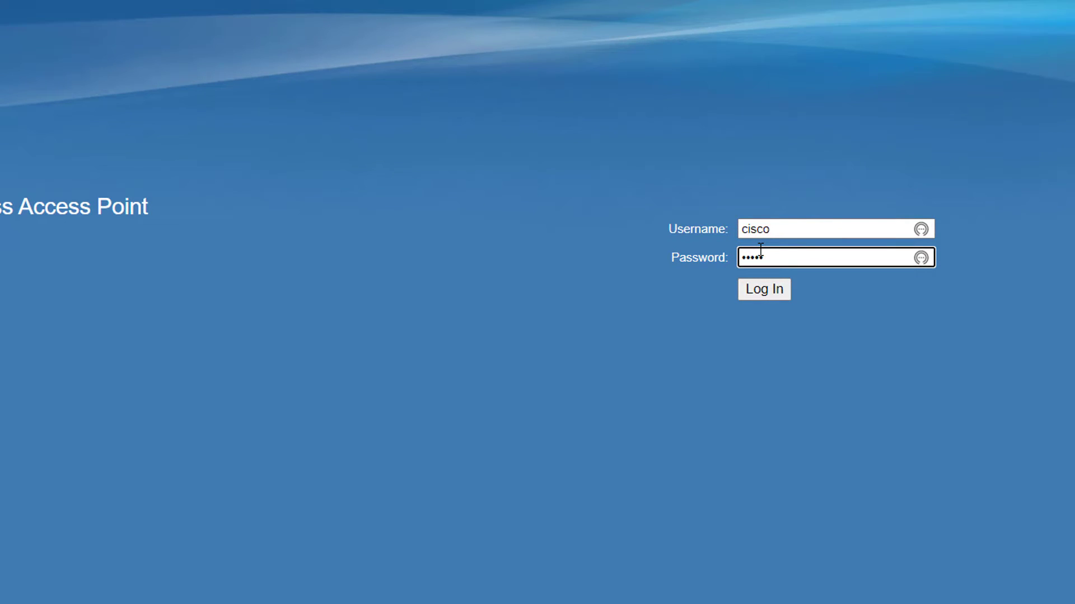
left_click(771, 287)
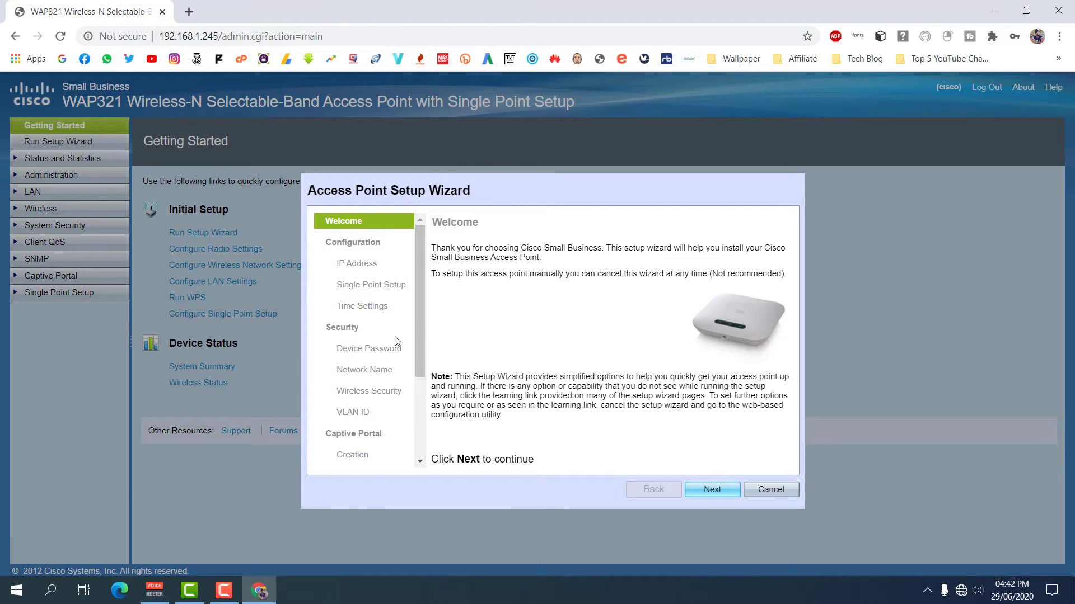
- Cancel the Access Point Setup Wizard
scroll(395, 337, "down", 3)
scroll(396, 345, "up", 3)
left_click(770, 490)
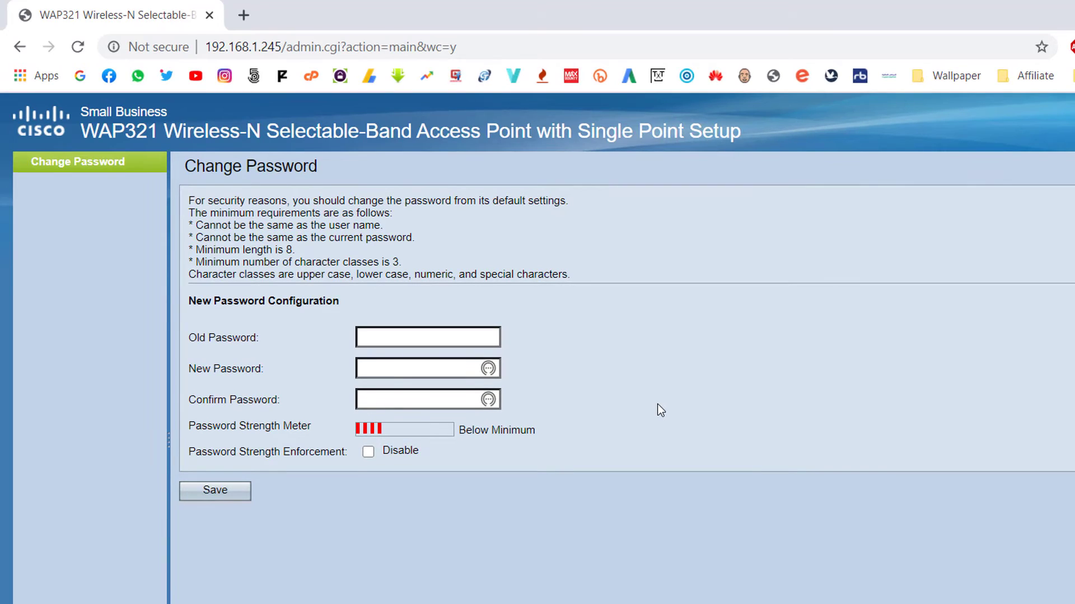
- Enter the old and new admin passwords on Change Password and save
left_click(437, 337)
type("cisco")
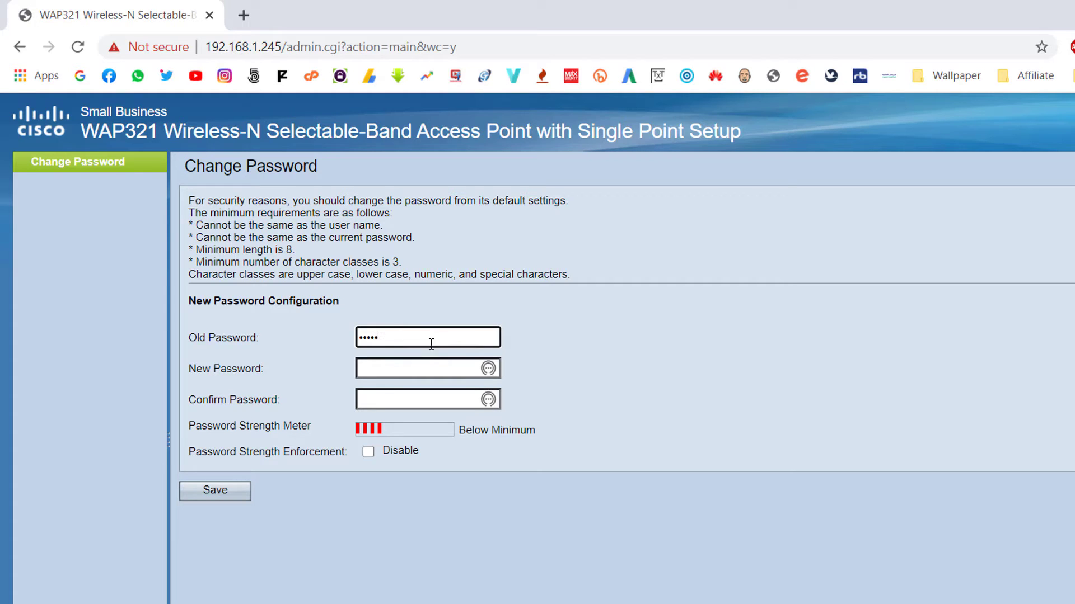
left_click(419, 365)
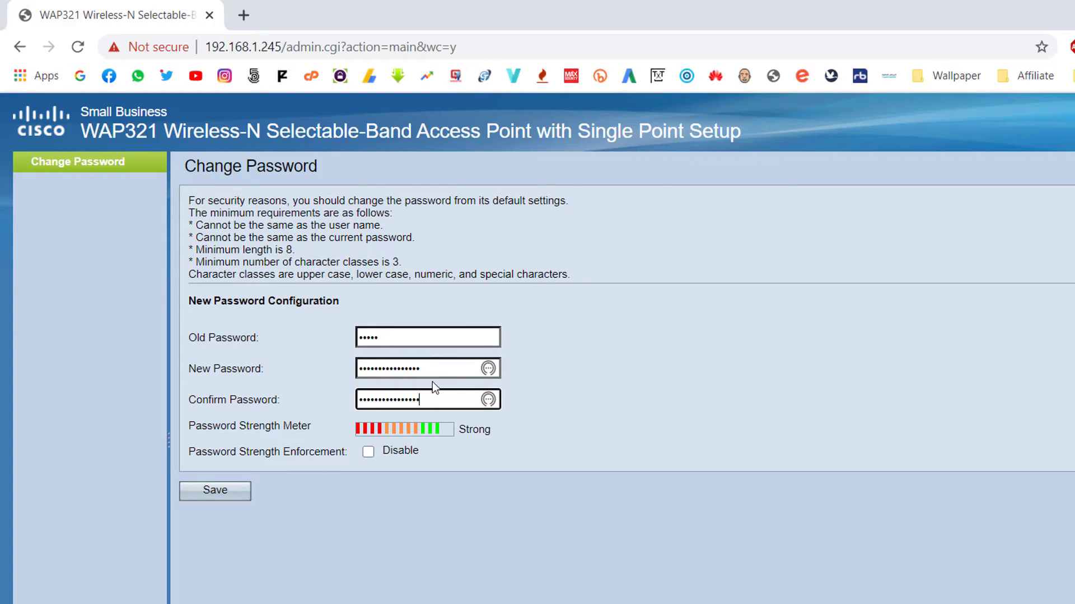
left_click(222, 489)
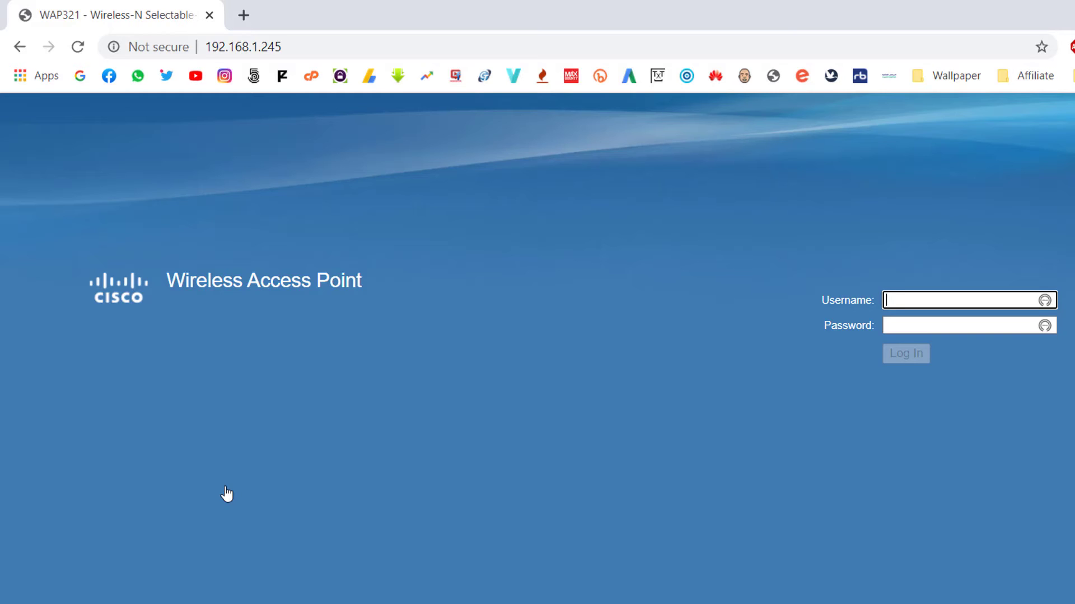
- Sign back in with the admin username and the new password
left_click(893, 301)
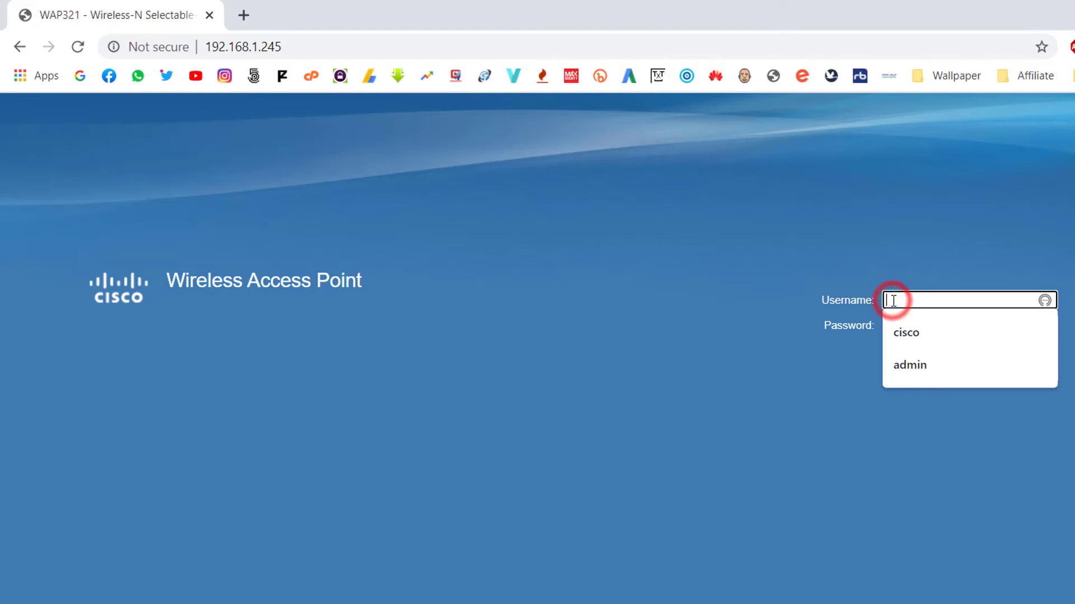
type("cisco")
left_click(912, 322)
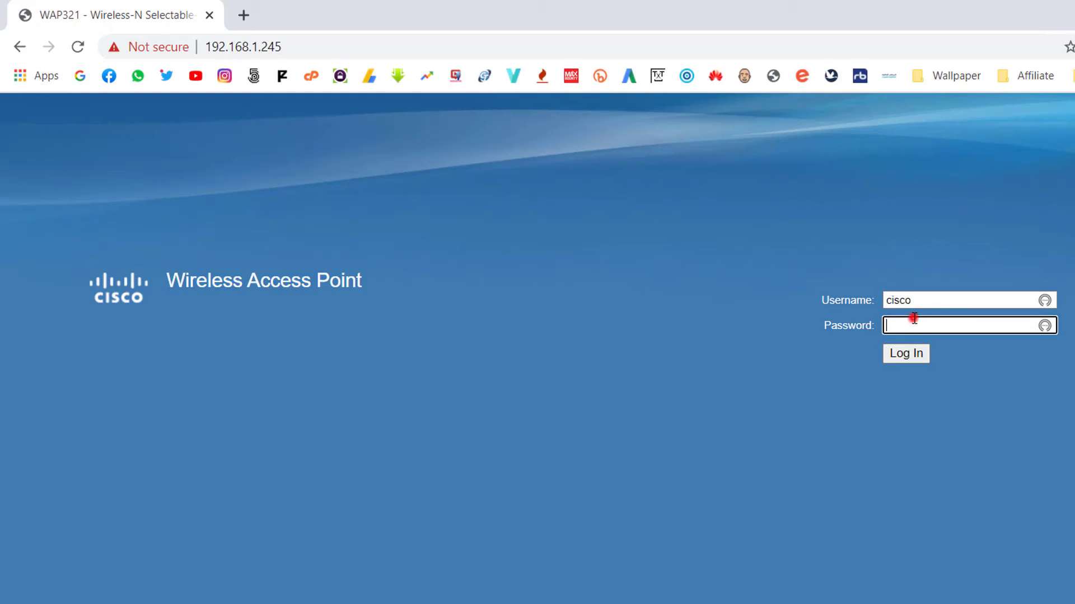
key("ctrl+v")
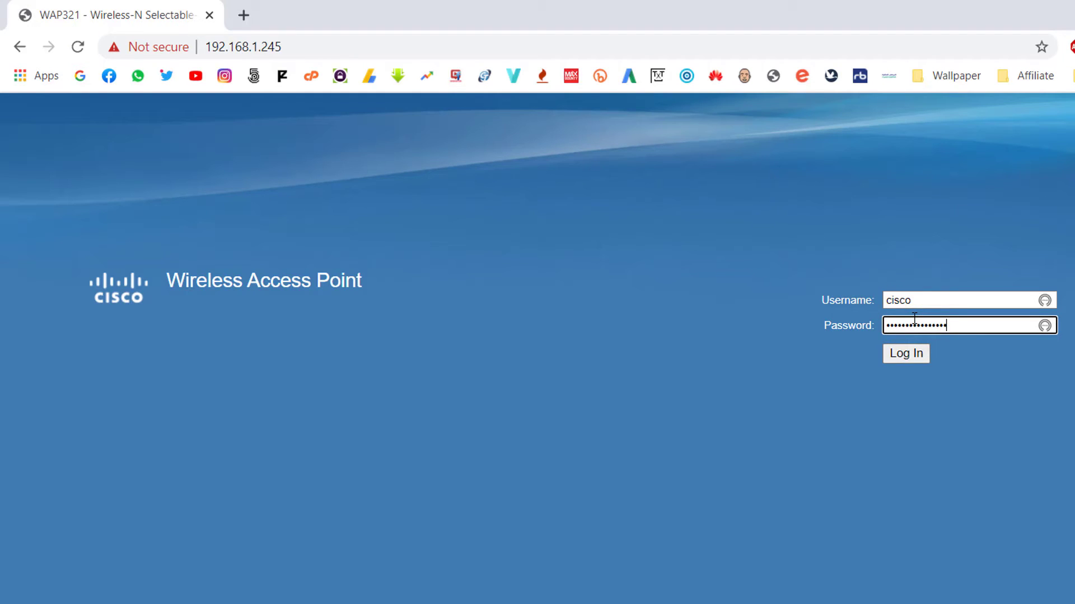
left_click(906, 355)
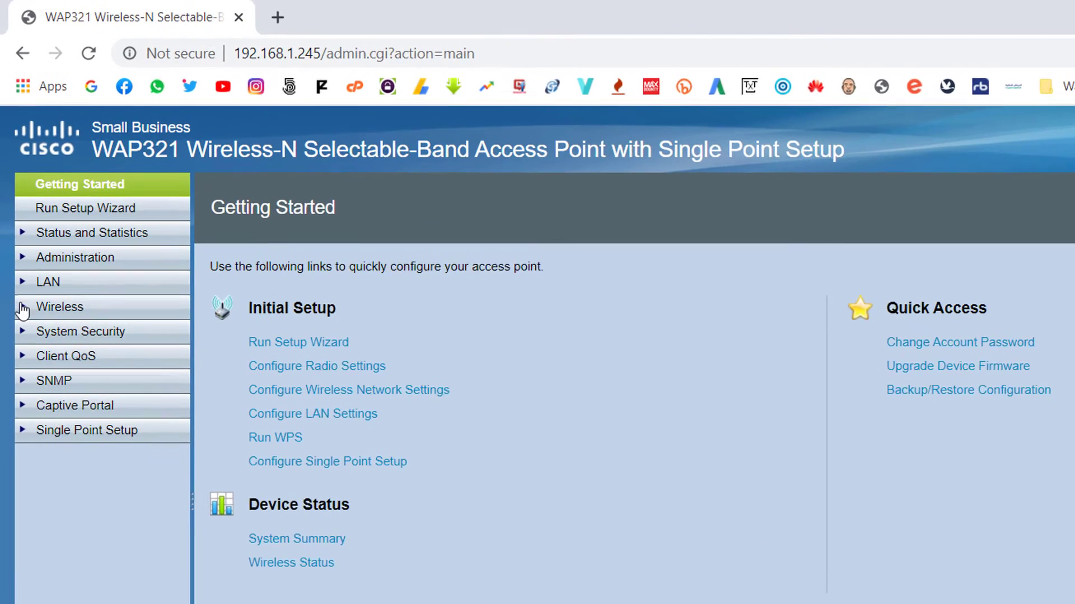
- Tick Radio Enable under Wireless > Radio, save and confirm the wireless update
left_click(22, 309)
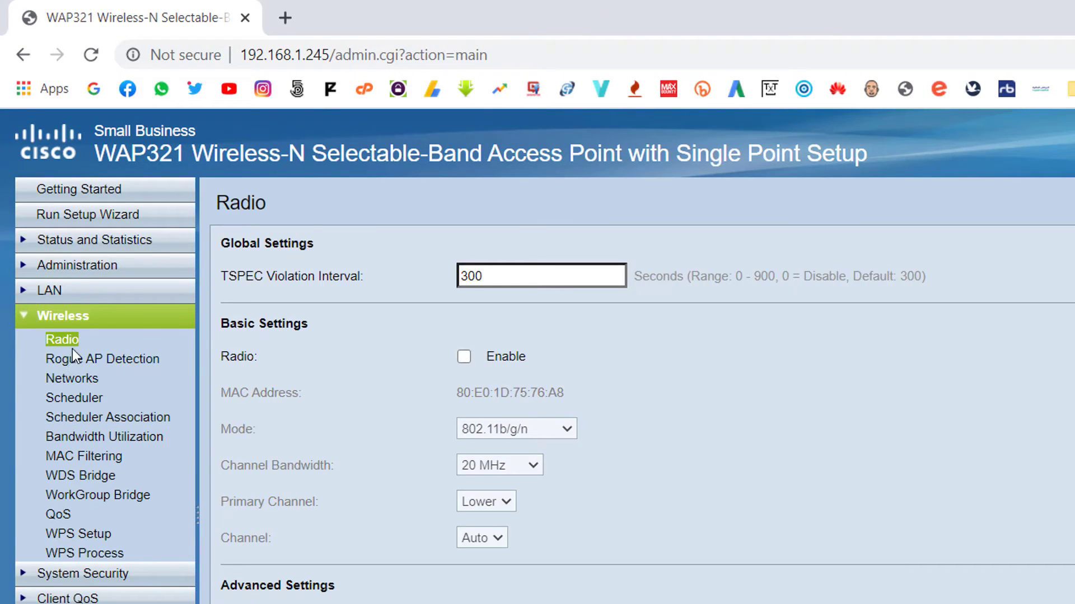
left_click(59, 343)
left_click(463, 356)
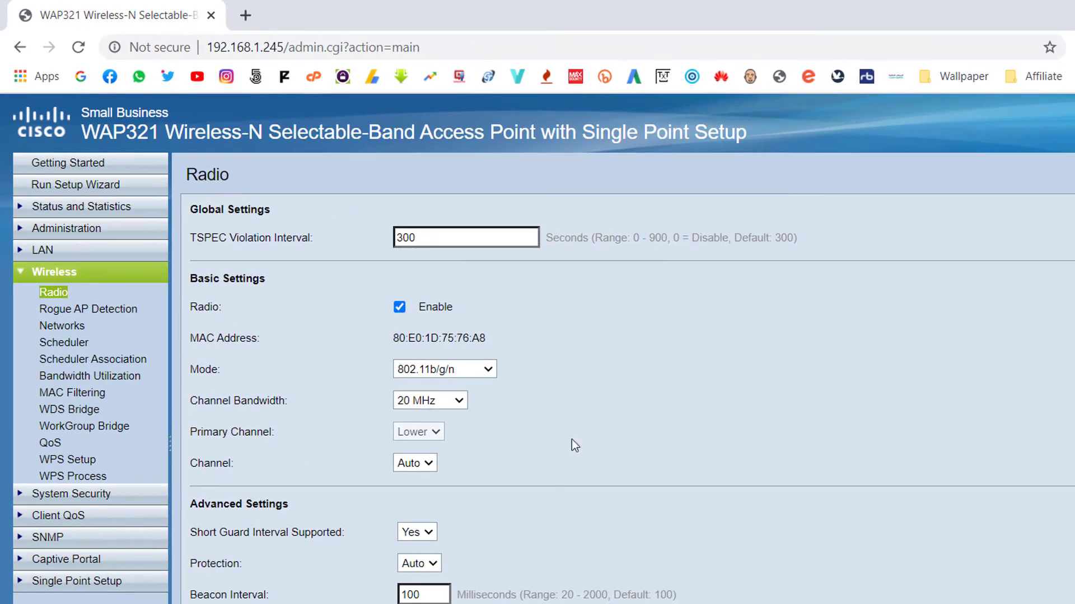
scroll(601, 448, "down", 5)
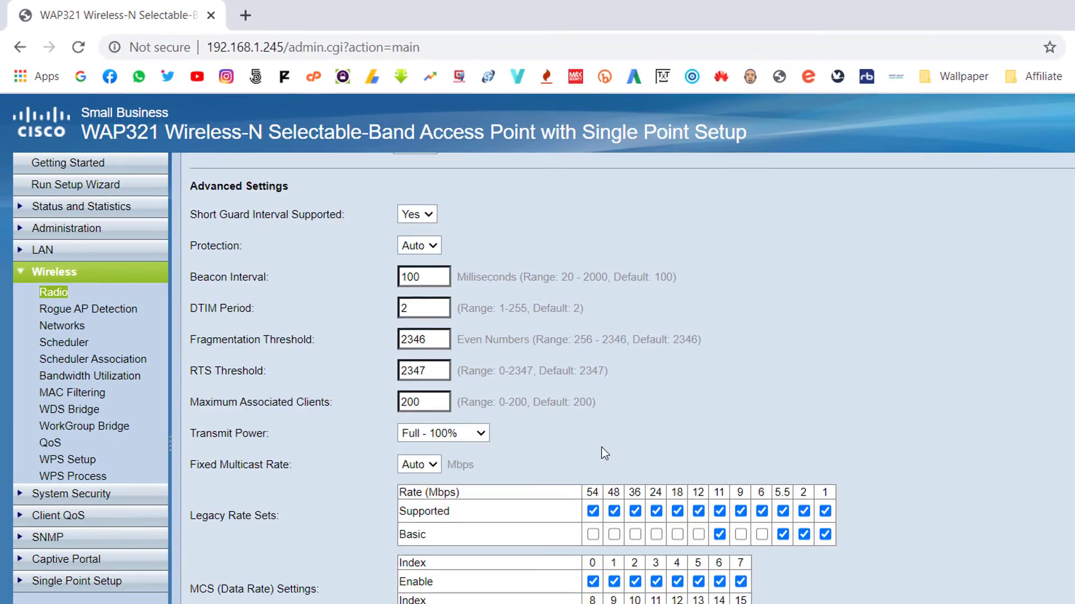
scroll(601, 447, "down", 5)
left_click(175, 553)
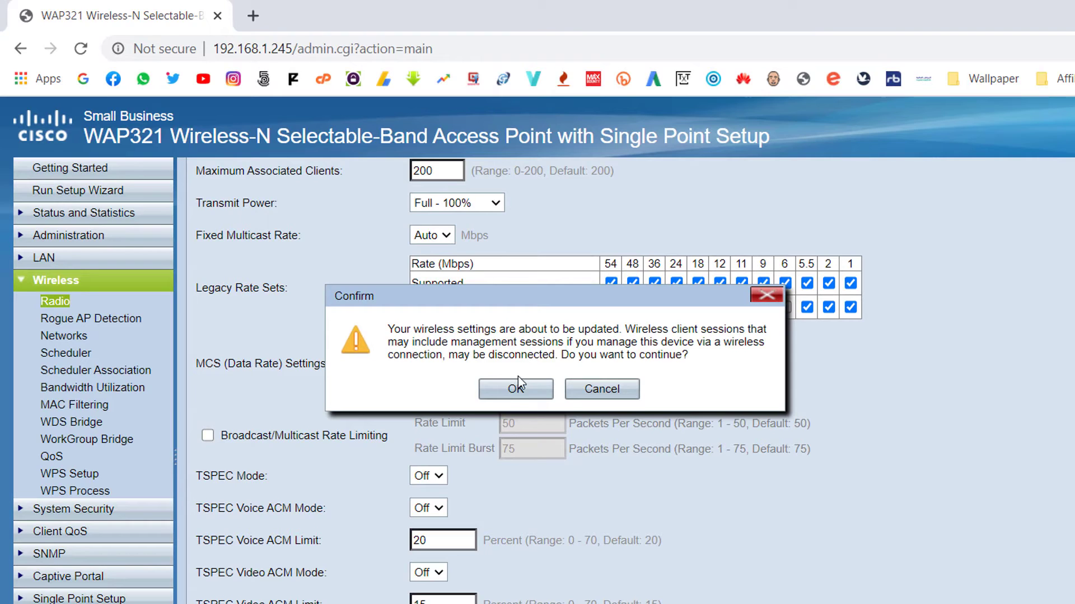
left_click(507, 388)
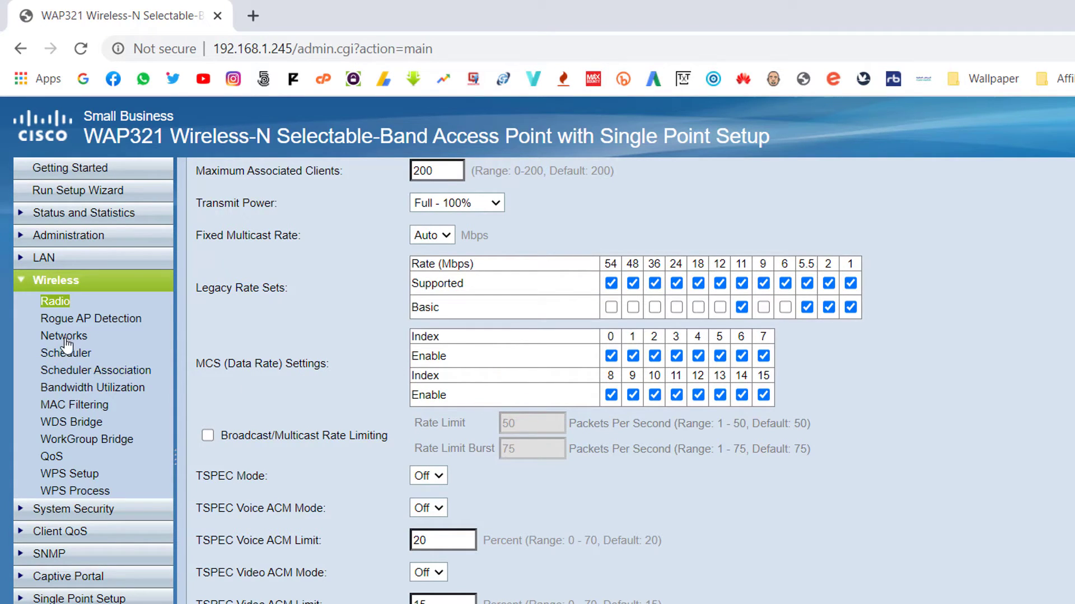
left_click(52, 283)
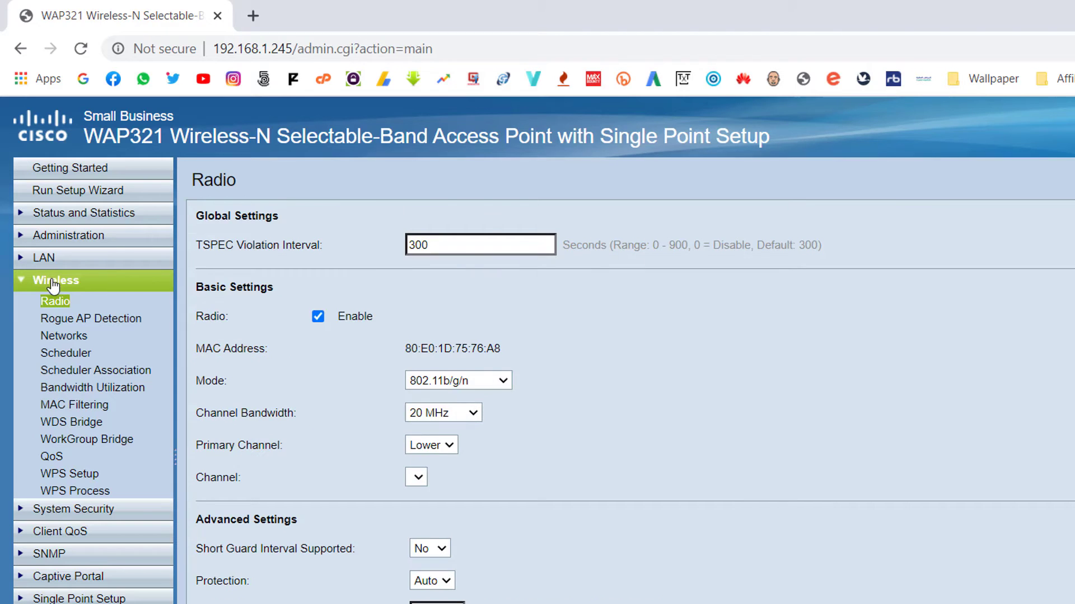
- On Wireless > Networks, edit the default SSID and rename ciscosb to 'TIPS AND TRICK'
left_click(64, 338)
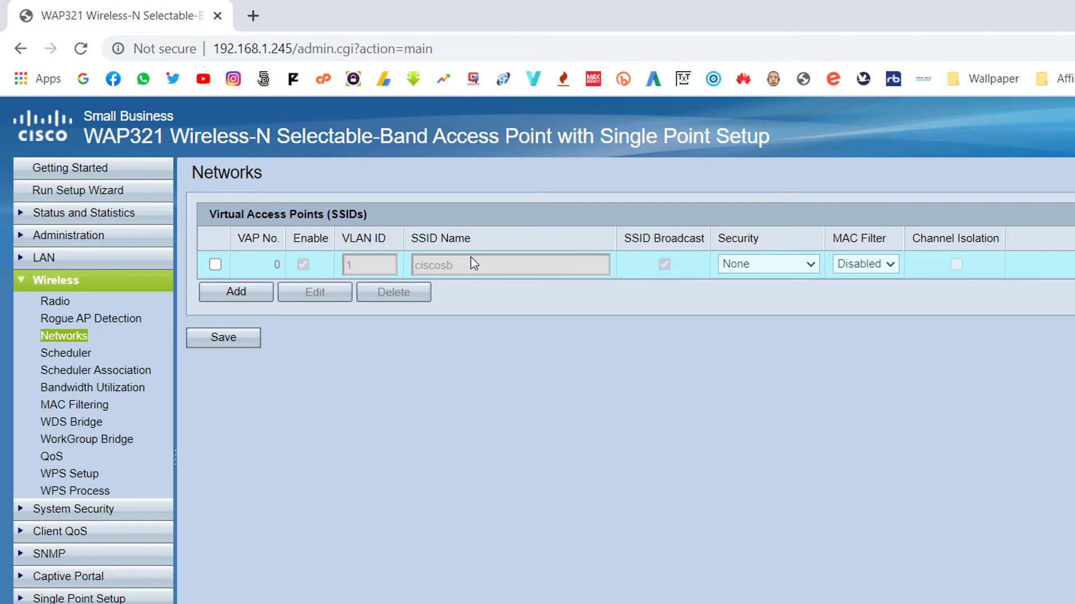
left_click(216, 265)
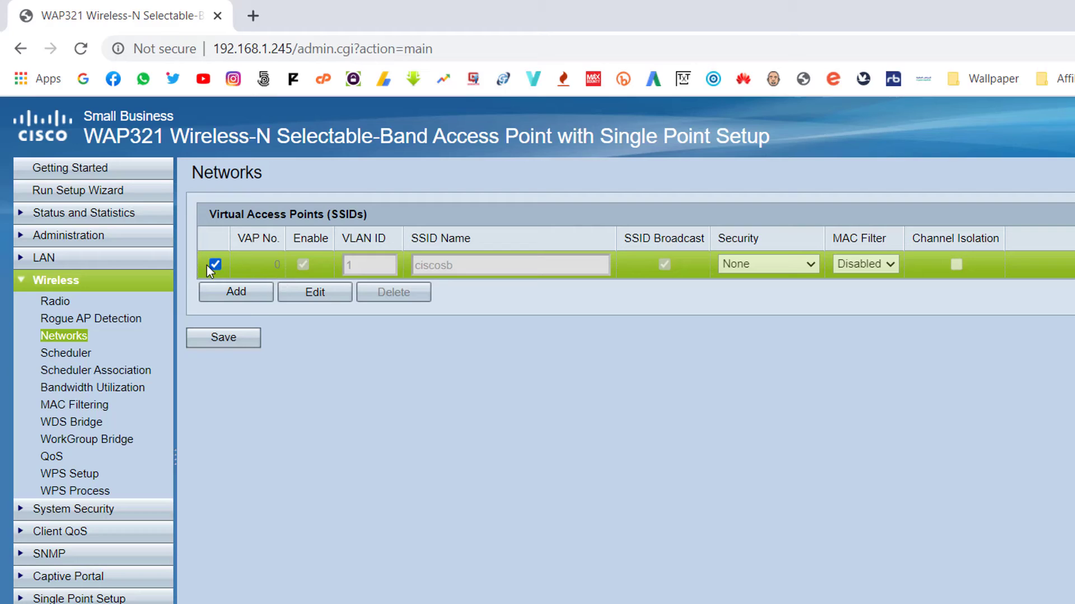
left_click(306, 293)
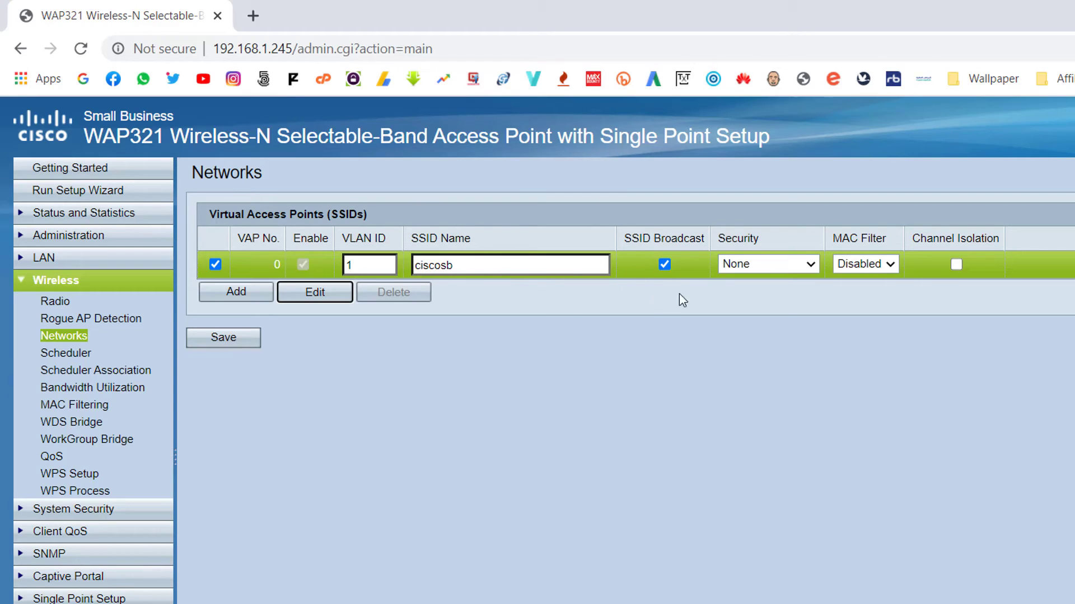
double_click(479, 264)
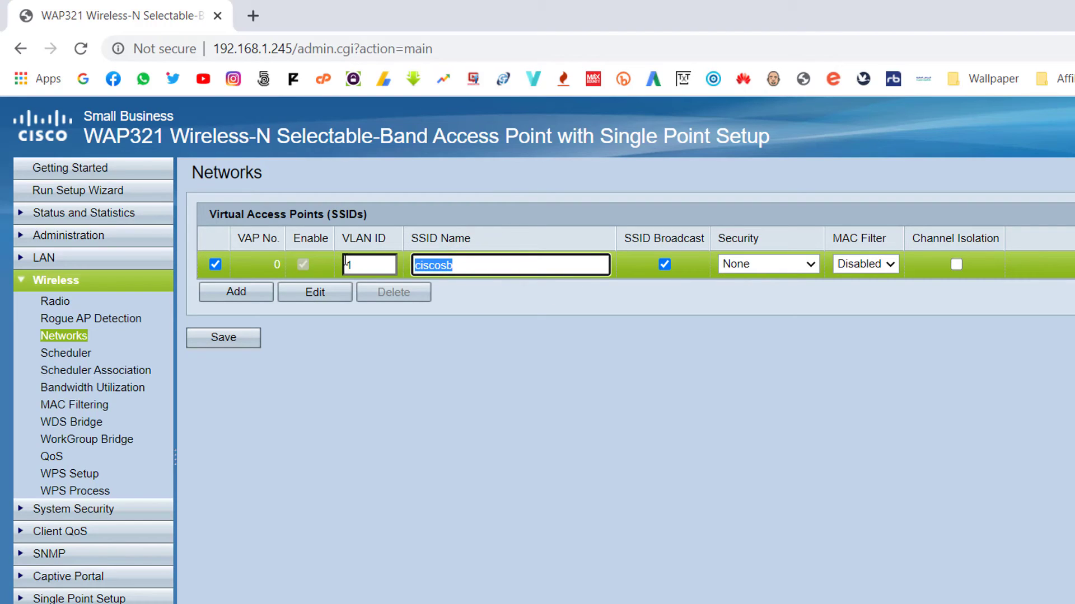
type("TIPS AND T")
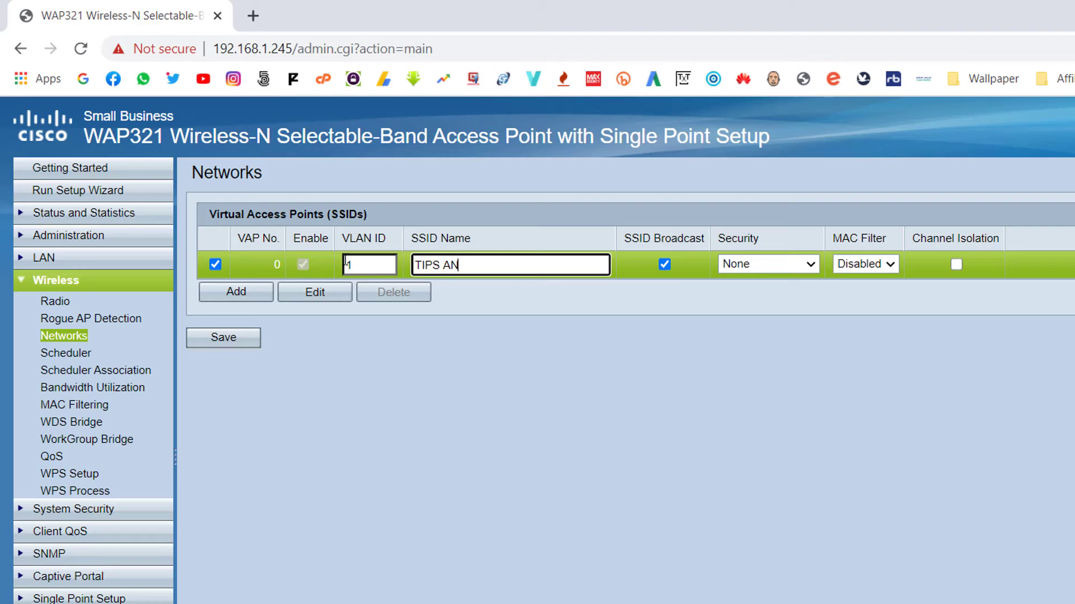
key("BackSpace")
key("BackSpace")
key("BackSpace")
type("AND TRICK")
- Secure the SSID with WPA Personal and the pasted key, save and confirm, then log out
left_click(807, 264)
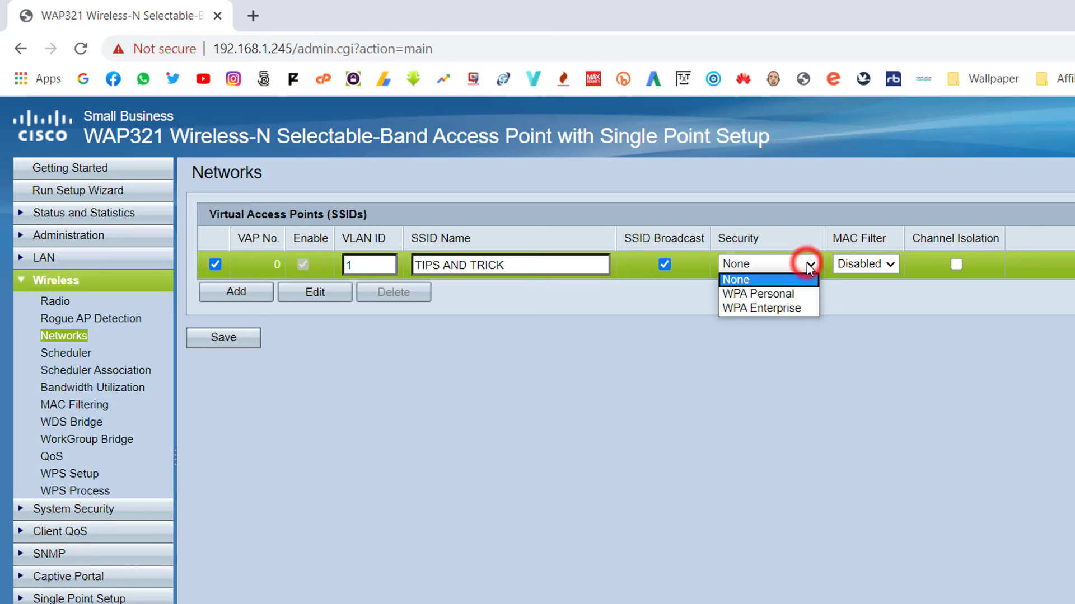
left_click(771, 294)
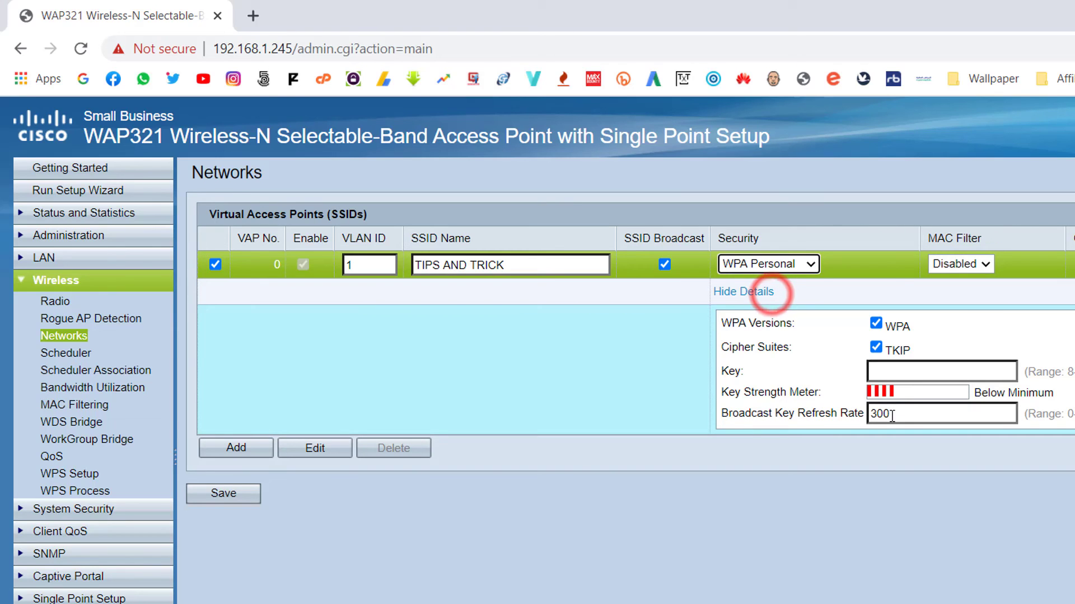
left_click(898, 370)
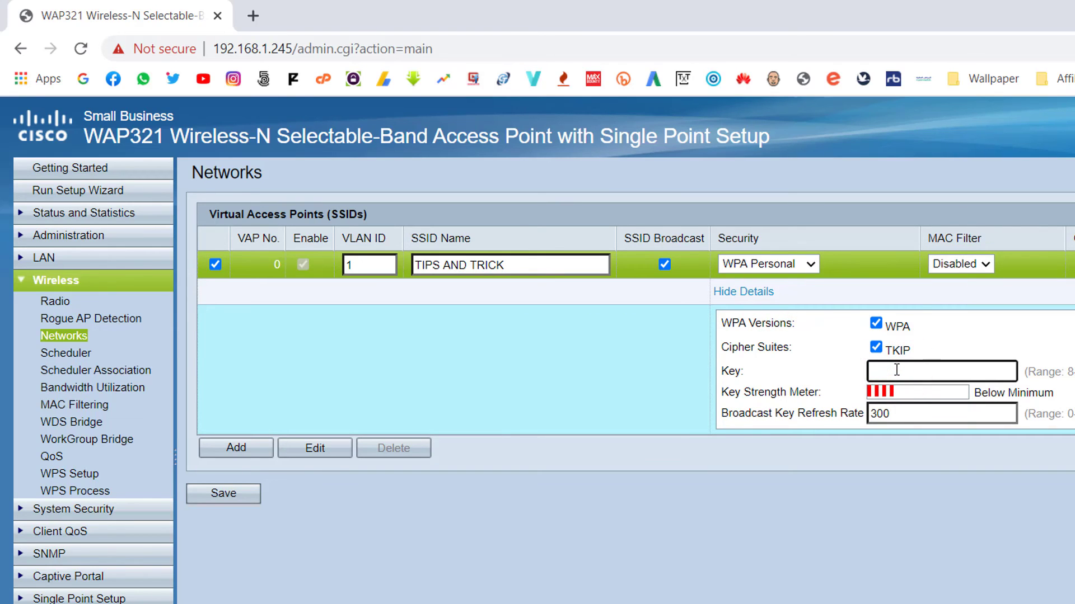
key("ctrl+v")
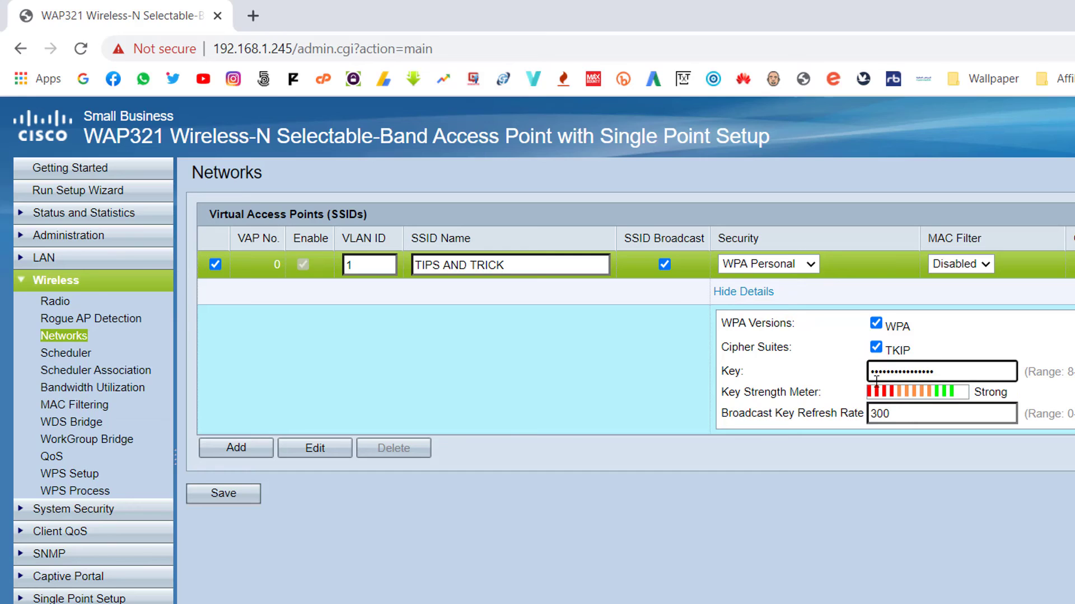
left_click(232, 493)
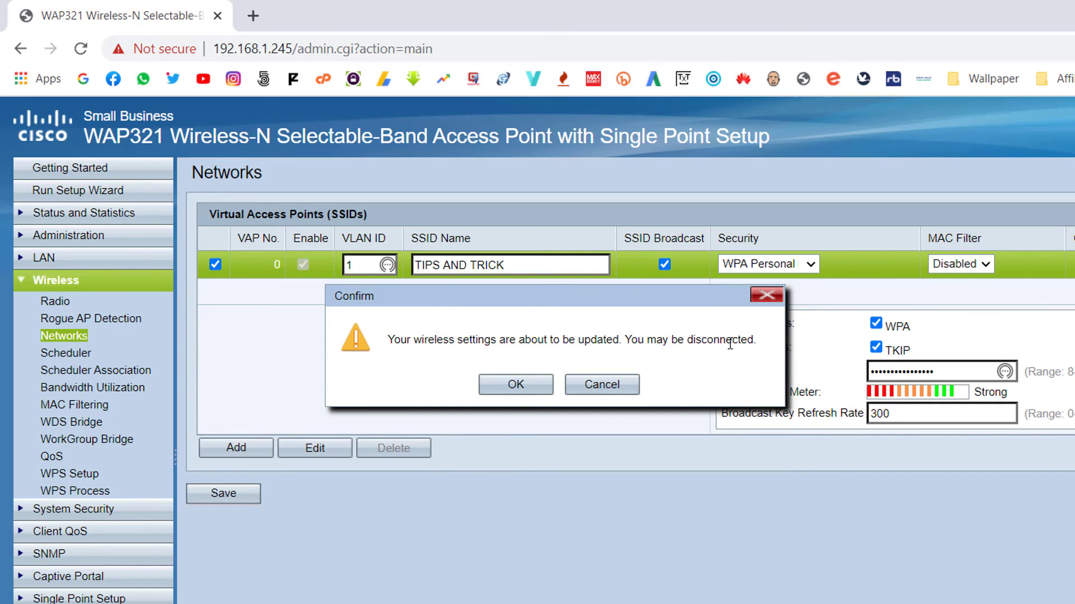
left_click(515, 384)
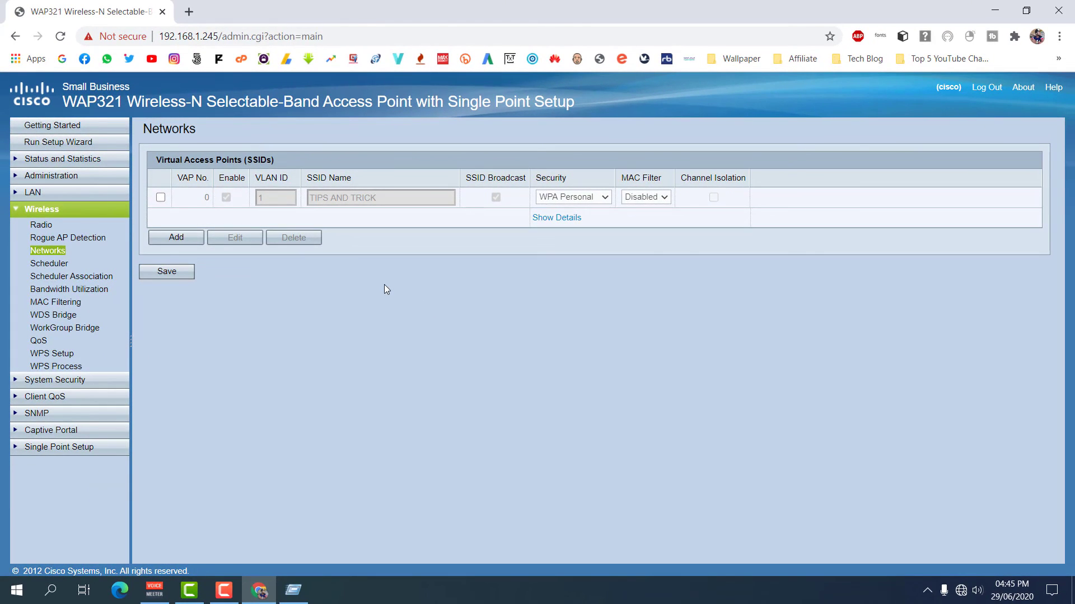
left_click(985, 87)
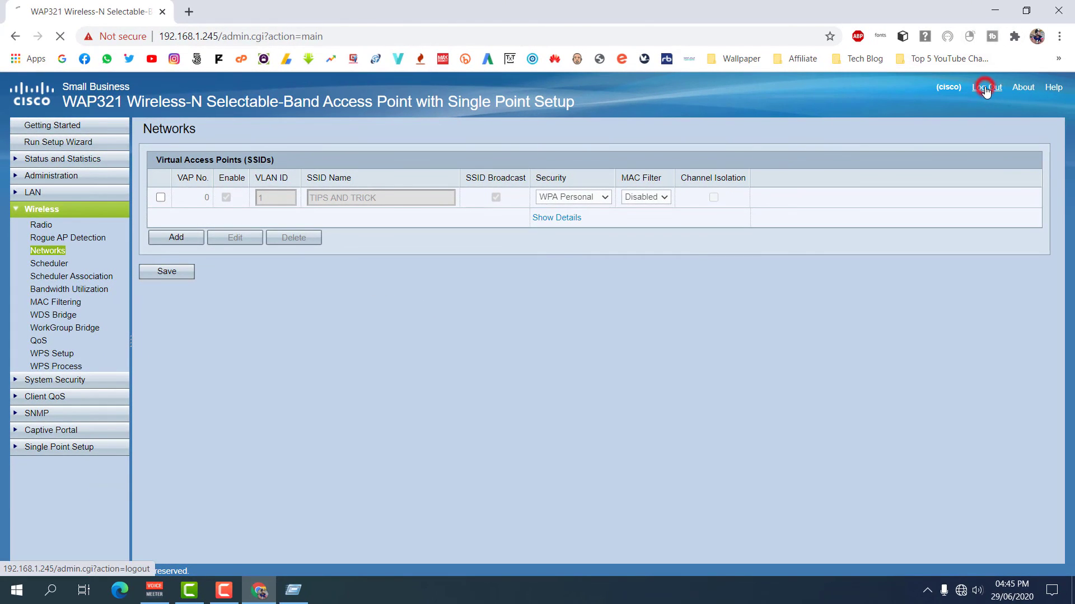